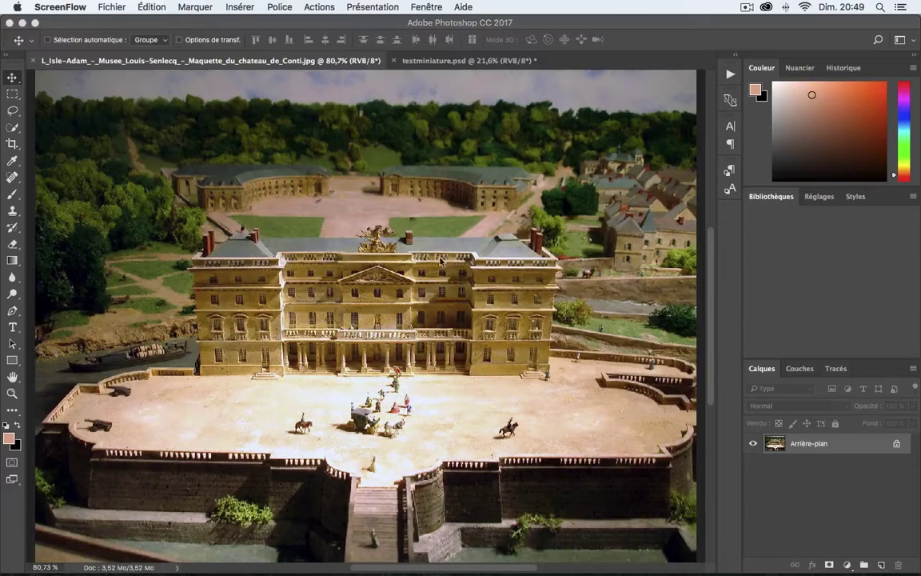
# Bring Photoshop to the front over ScreenFlow, showing the Château de Conti model photo
pyautogui.click(385, 60)
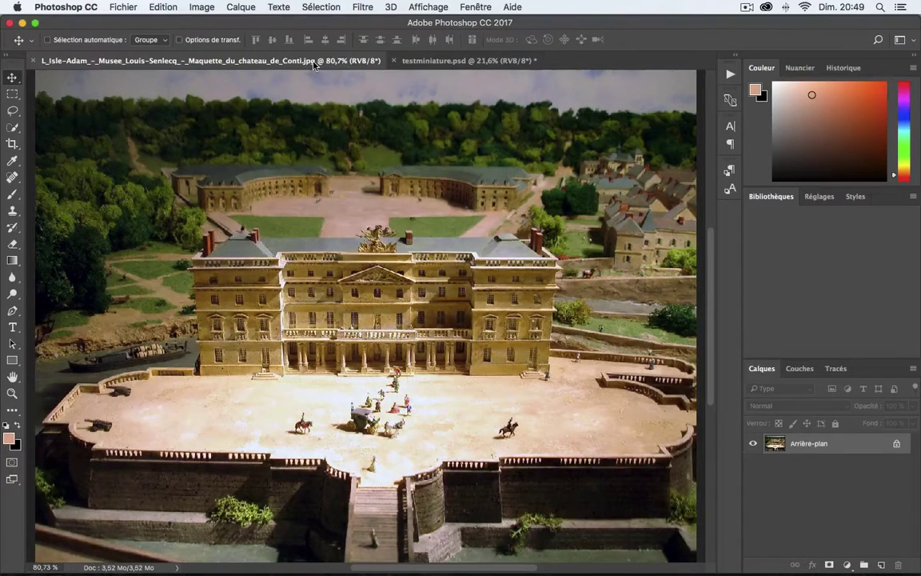
# Switch to the testminiature.psd sailboat harbour document
pyautogui.click(429, 62)
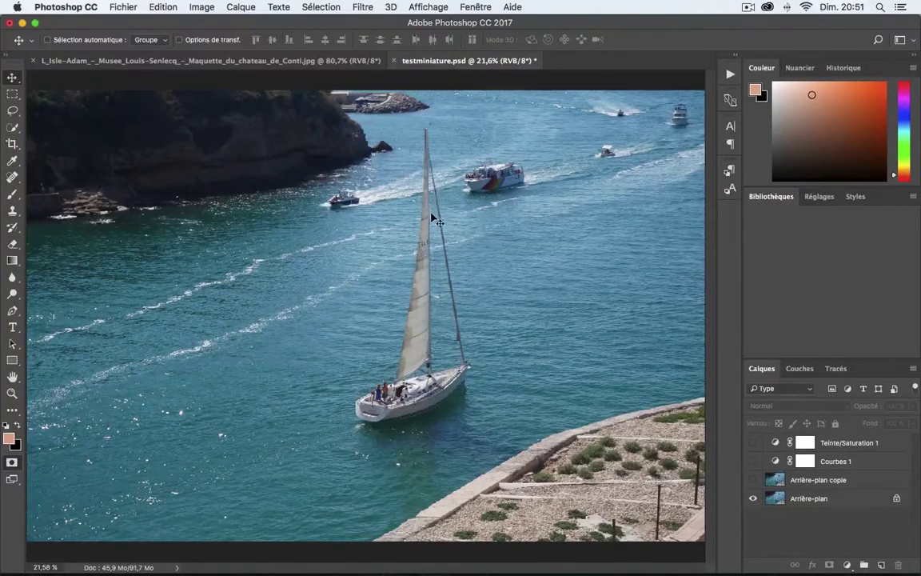
# Make Arrière-plan copie visible and convert the locked Arrière-plan layer into Calque 0
pyautogui.click(752, 481)
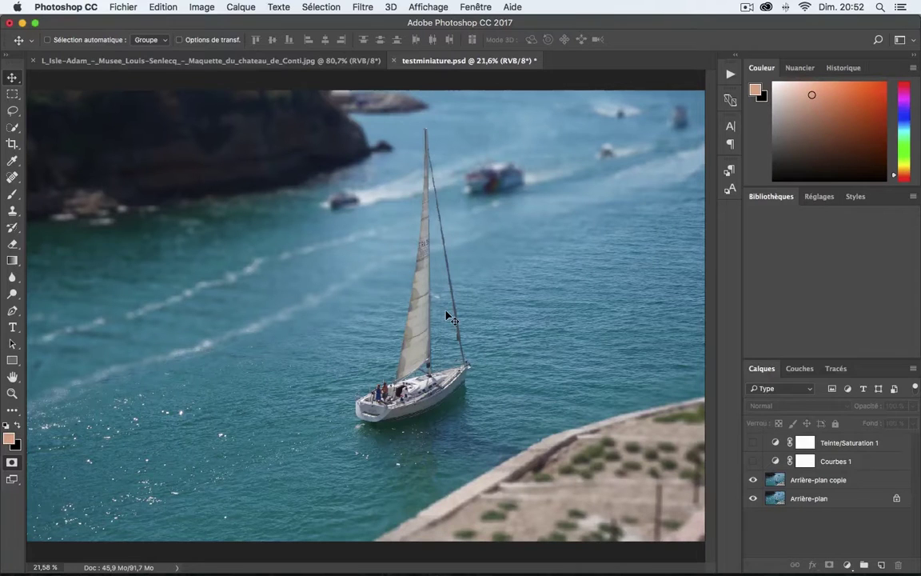
pyautogui.doubleClick(827, 502)
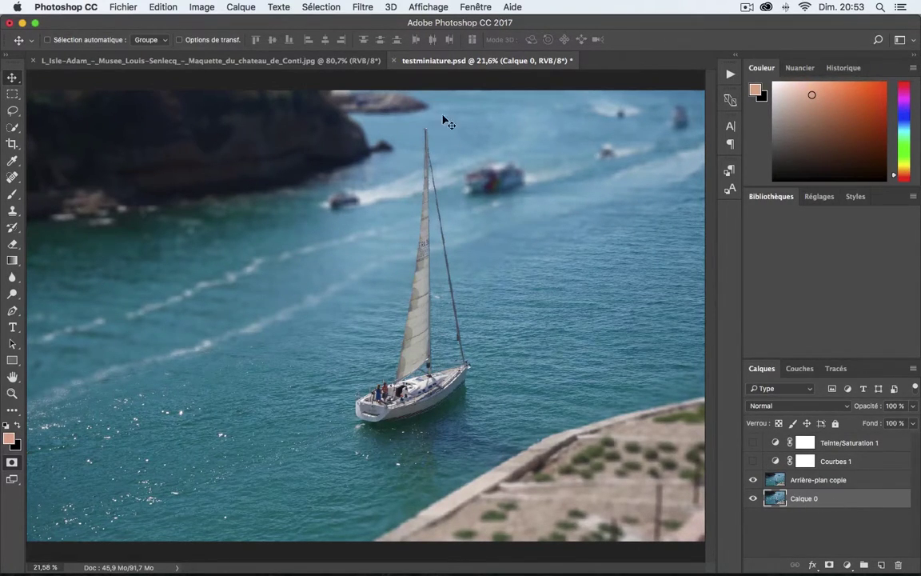
# Apply a 15 px Bascule-Décentrement blur to Calque 0, centred on the boat at 47.5°
pyautogui.click(356, 6)
pyautogui.moveTo(407, 208)
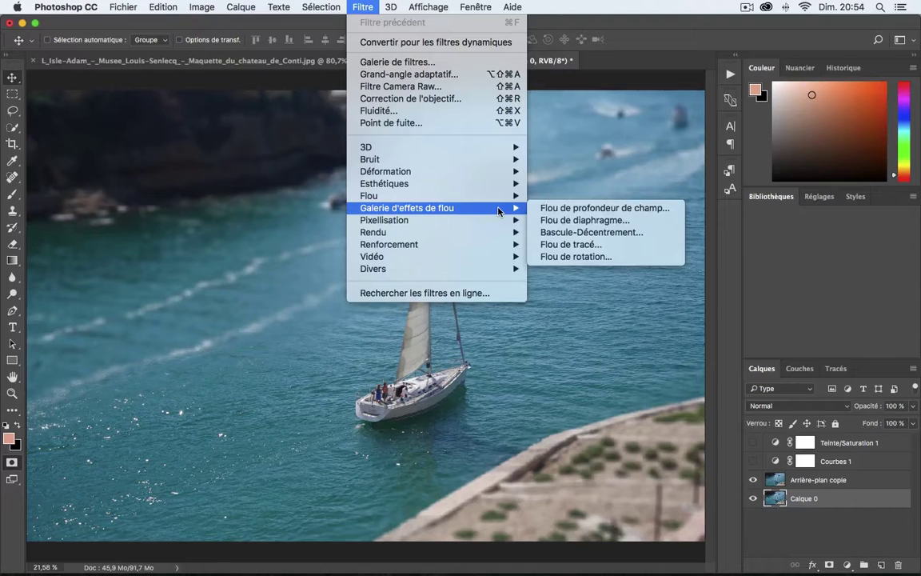
pyautogui.click(613, 233)
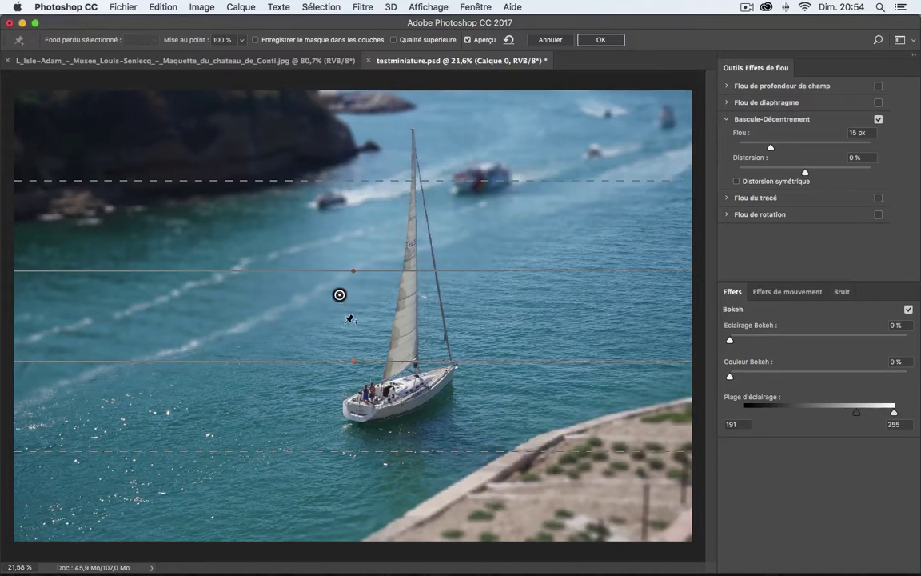
pyautogui.moveTo(339, 295); pyautogui.dragTo(398, 335)
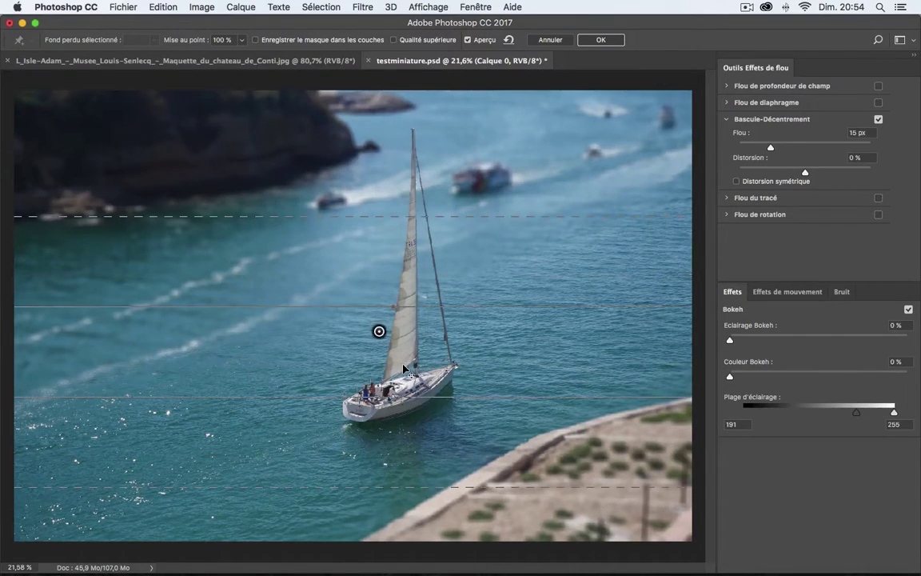
pyautogui.moveTo(406, 376); pyautogui.dragTo(384, 370)
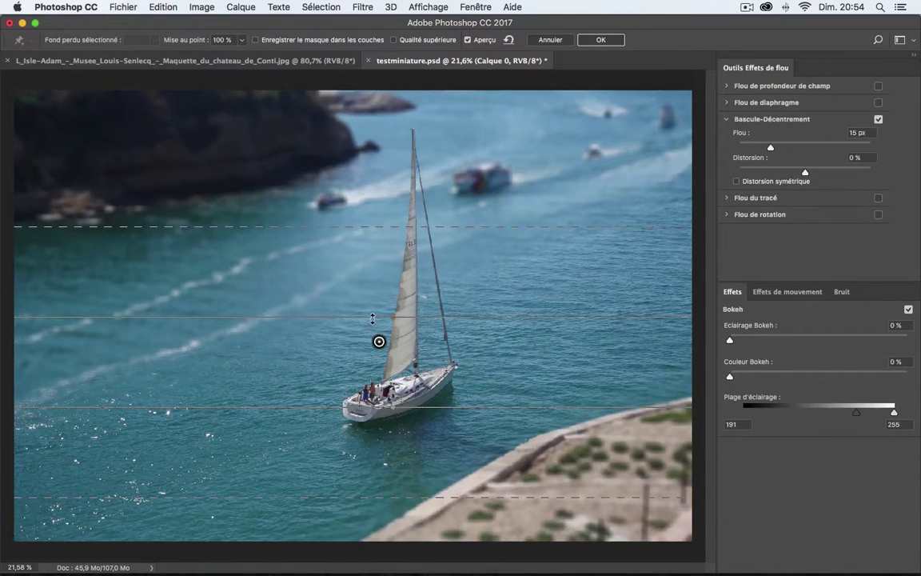
pyautogui.moveTo(398, 316)
pyautogui.mouseDown()
pyautogui.moveTo(305, 300)
pyautogui.moveTo(357, 290)
pyautogui.mouseUp()
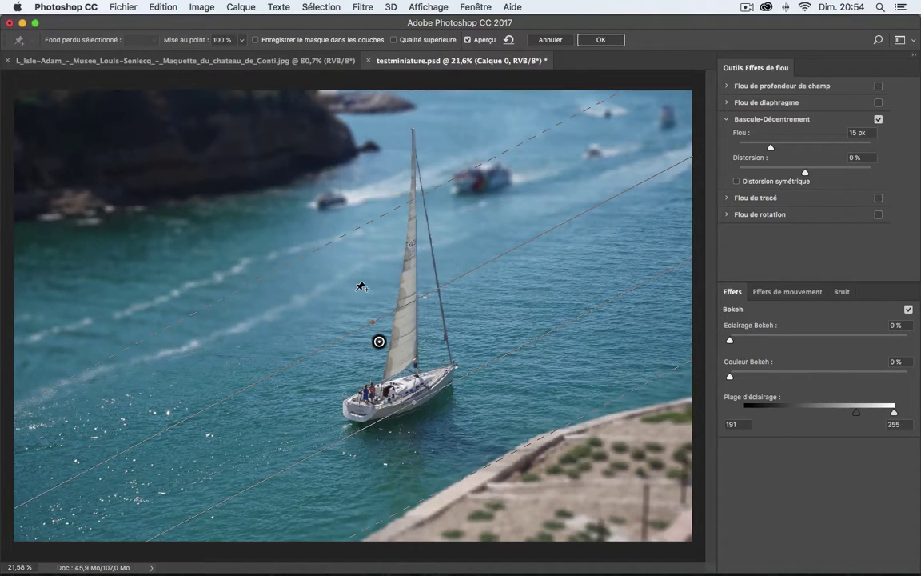
pyautogui.press('Return')
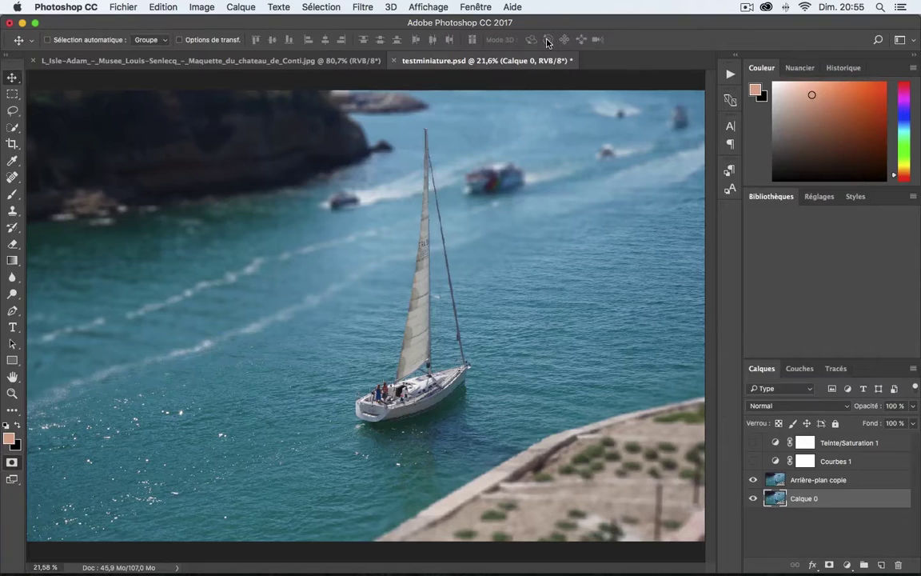
# Turn on Courbes 1 and Teinte/Saturation 1 in the sailboat document, then show the château photo
pyautogui.click(816, 481)
pyautogui.hotkey('ctrl', 'Tab')
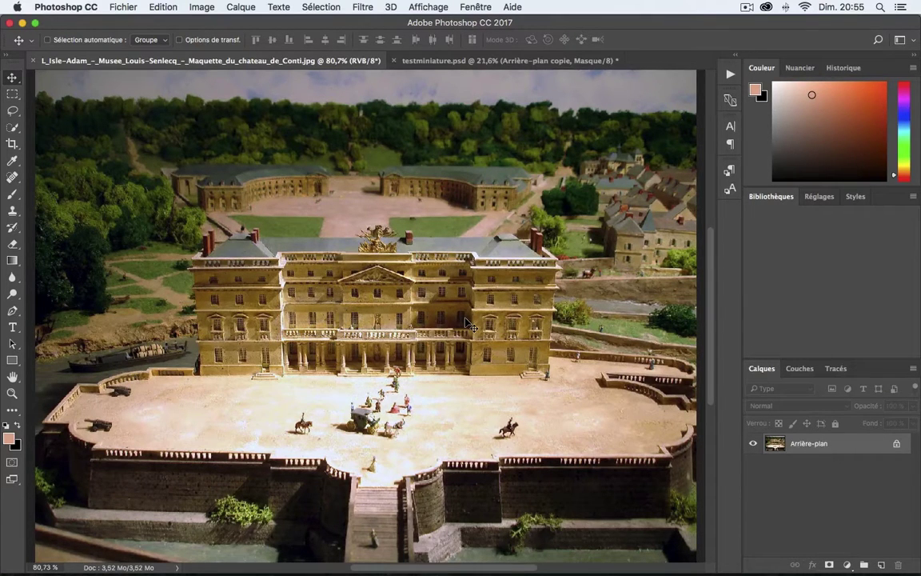
pyautogui.click(453, 63)
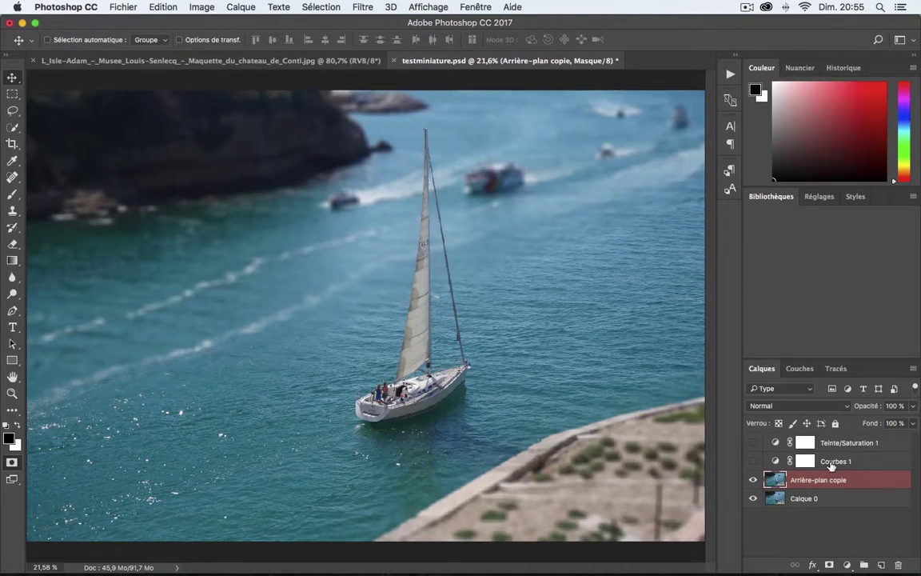
pyautogui.click(831, 462)
pyautogui.click(752, 461)
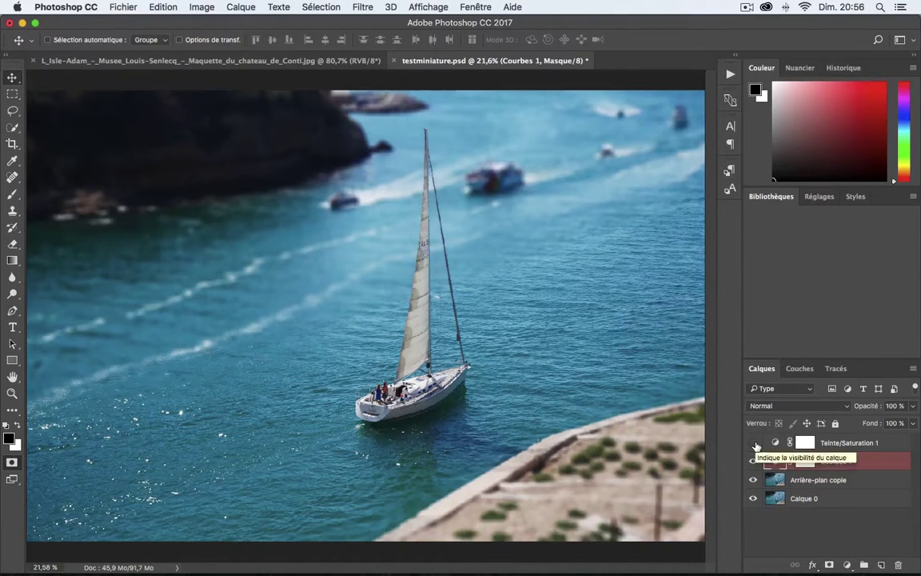
pyautogui.click(755, 444)
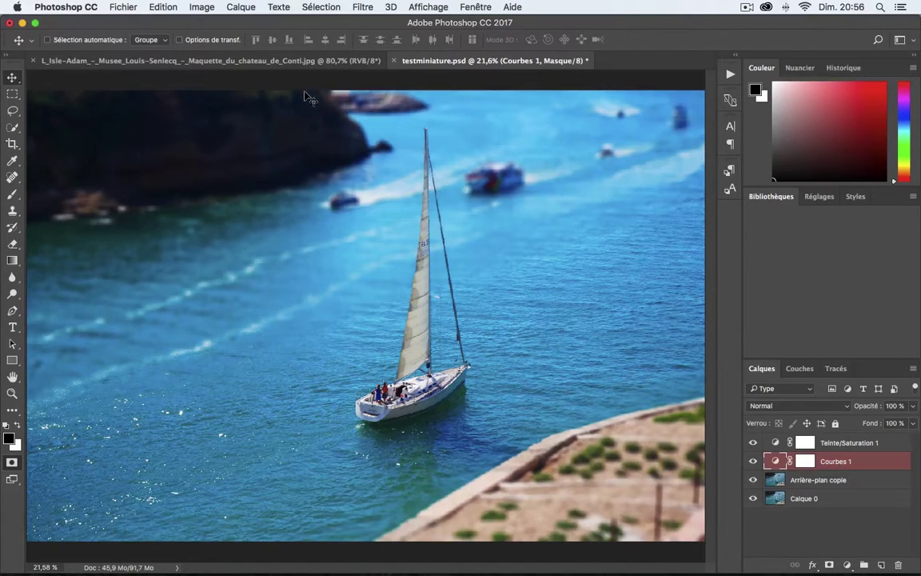
pyautogui.click(310, 61)
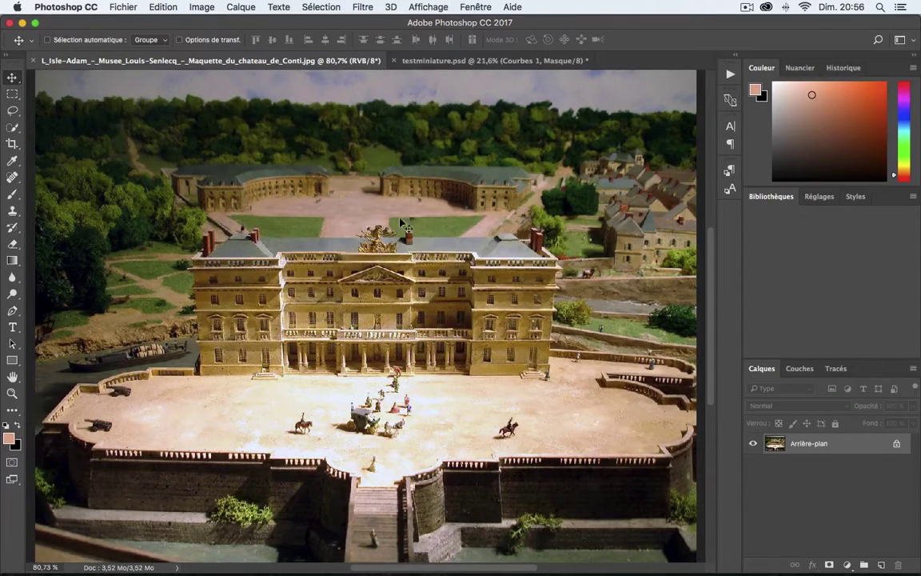
# Show the testminiature.psd result, then switch to Lightroom's Développement module
pyautogui.click(443, 62)
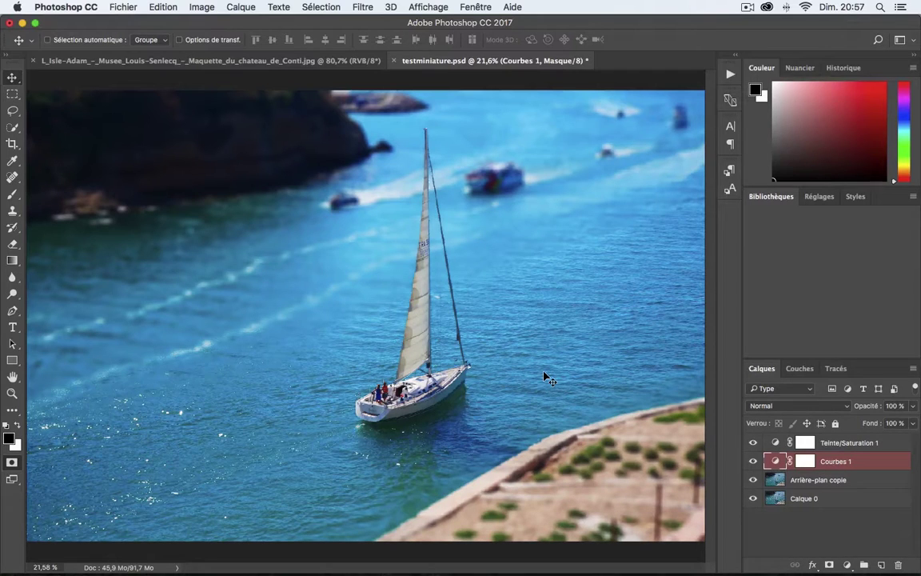
pyautogui.press('super+Tab')
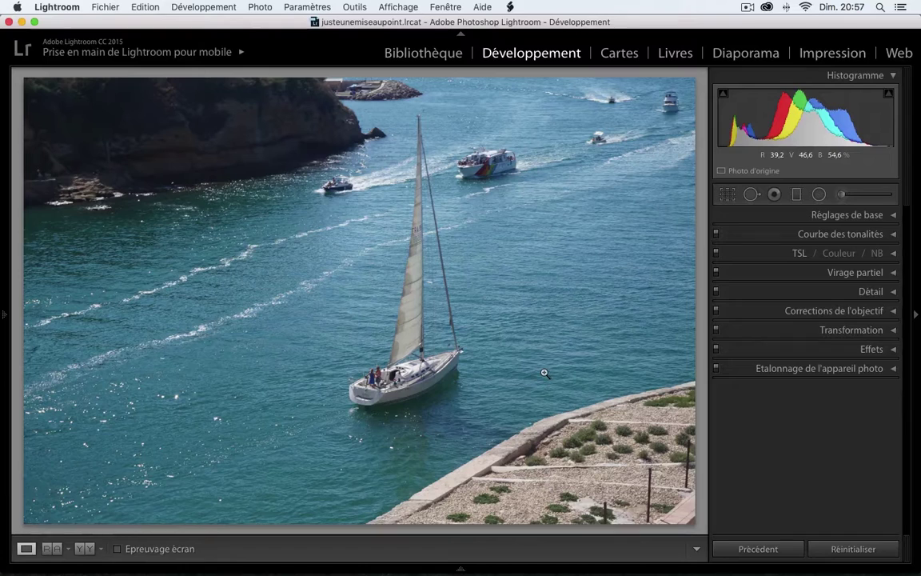
# Add a Netteté −100 graduated filter angled diagonally over the lower harbour, below the sailboat
pyautogui.click(797, 200)
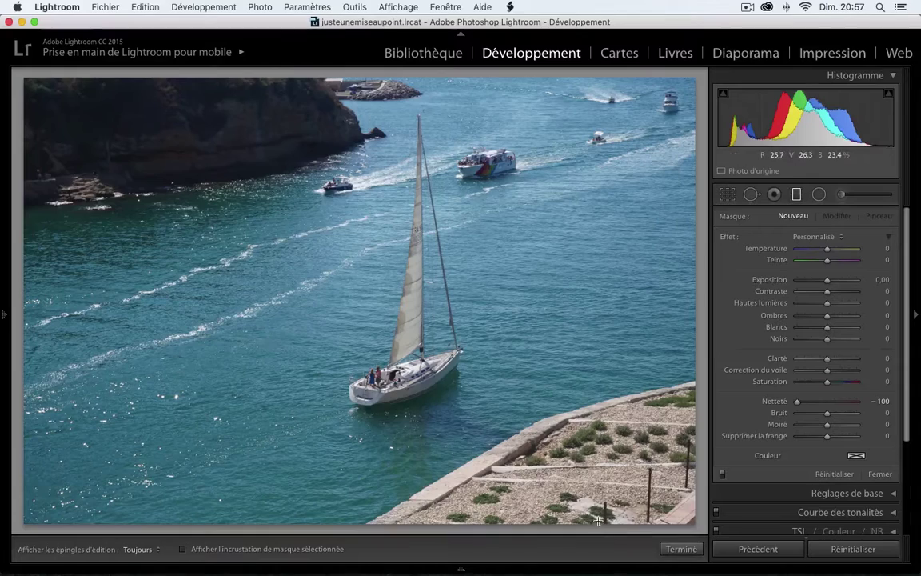
pyautogui.moveTo(578, 501)
pyautogui.mouseDown()
pyautogui.moveTo(552, 472)
pyautogui.moveTo(504, 368)
pyautogui.moveTo(499, 327)
pyautogui.mouseUp()
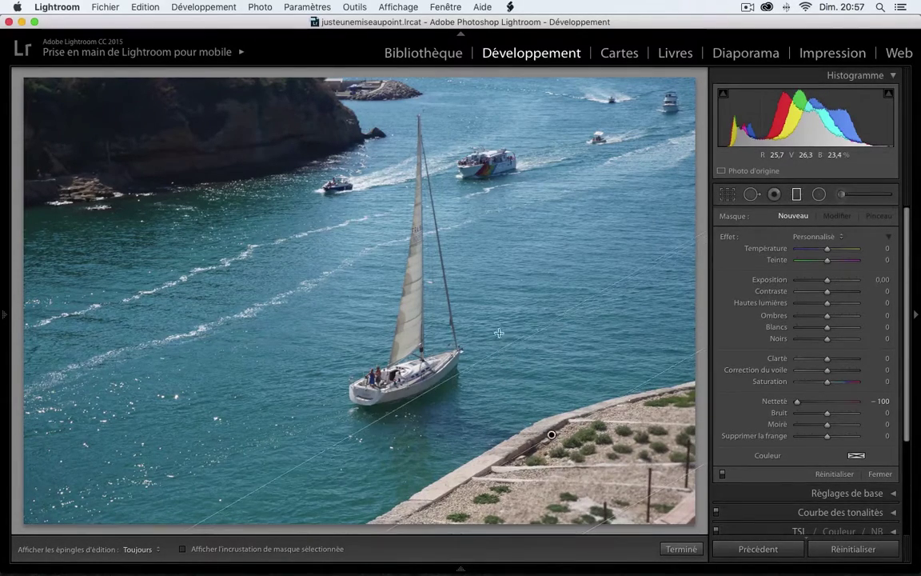
pyautogui.moveTo(499, 326); pyautogui.dragTo(499, 327)
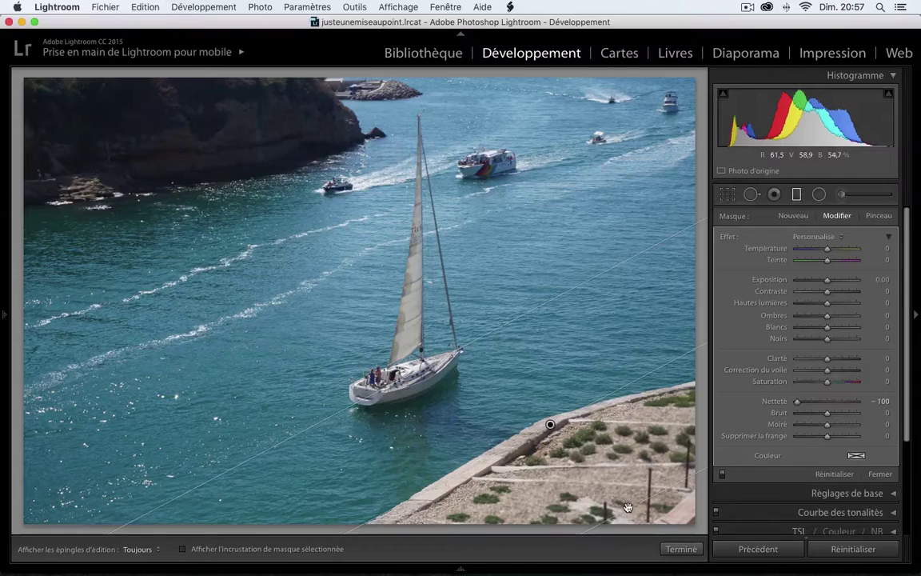
pyautogui.moveTo(614, 493); pyautogui.dragTo(531, 384)
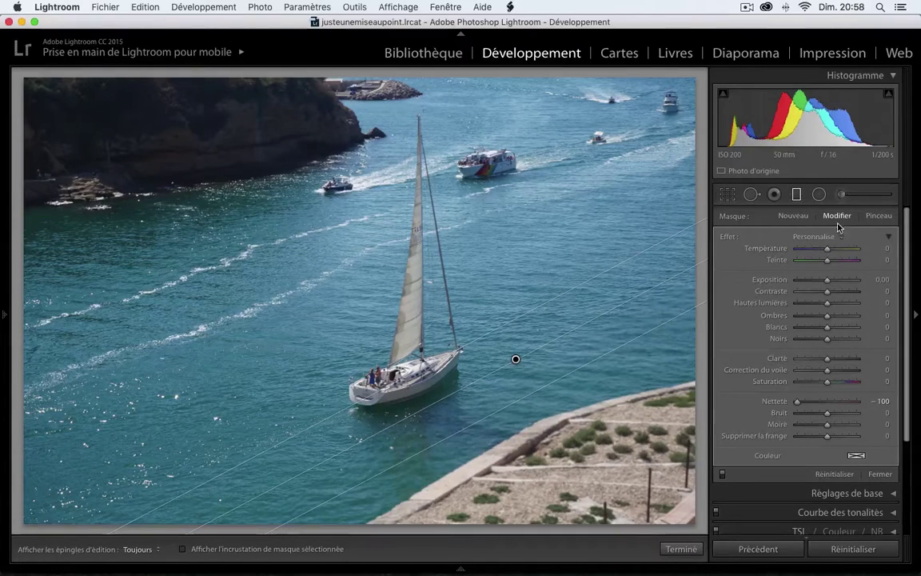
# Draw a new graduated blur from the photo's top, ending just above the sailboat
pyautogui.click(793, 215)
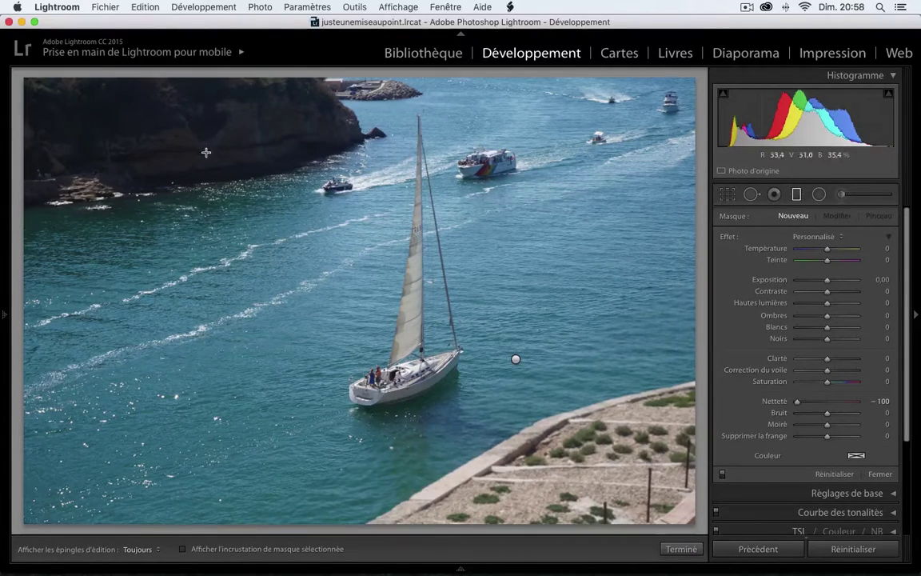
pyautogui.moveTo(275, 225)
pyautogui.mouseDown()
pyautogui.moveTo(309, 370)
pyautogui.moveTo(303, 373)
pyautogui.mouseUp()
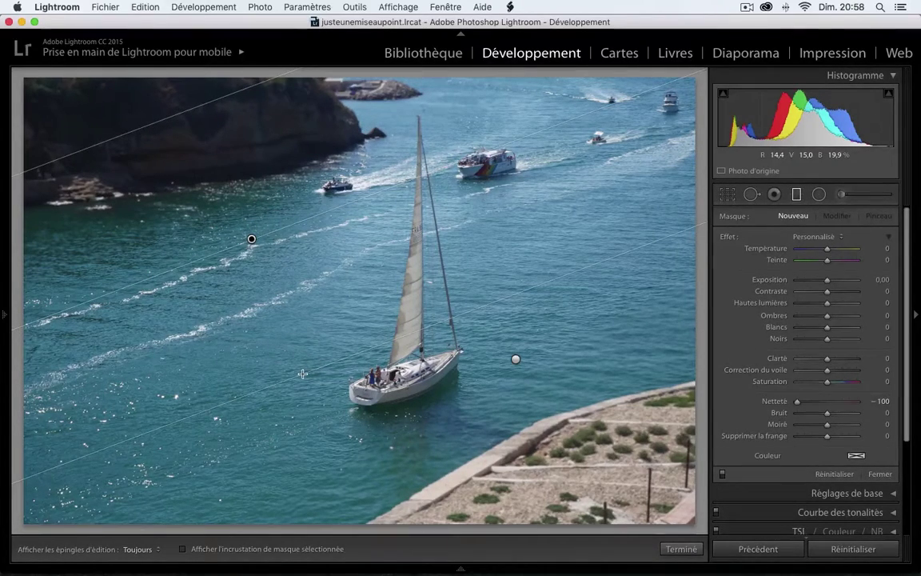
pyautogui.click(252, 239)
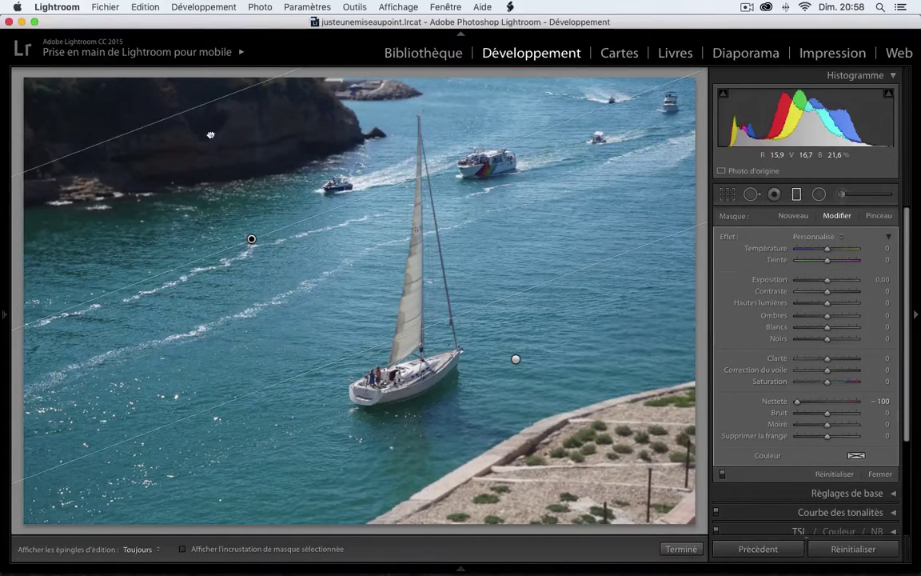
pyautogui.moveTo(252, 240); pyautogui.dragTo(275, 301)
pyautogui.moveTo(277, 248); pyautogui.dragTo(301, 304)
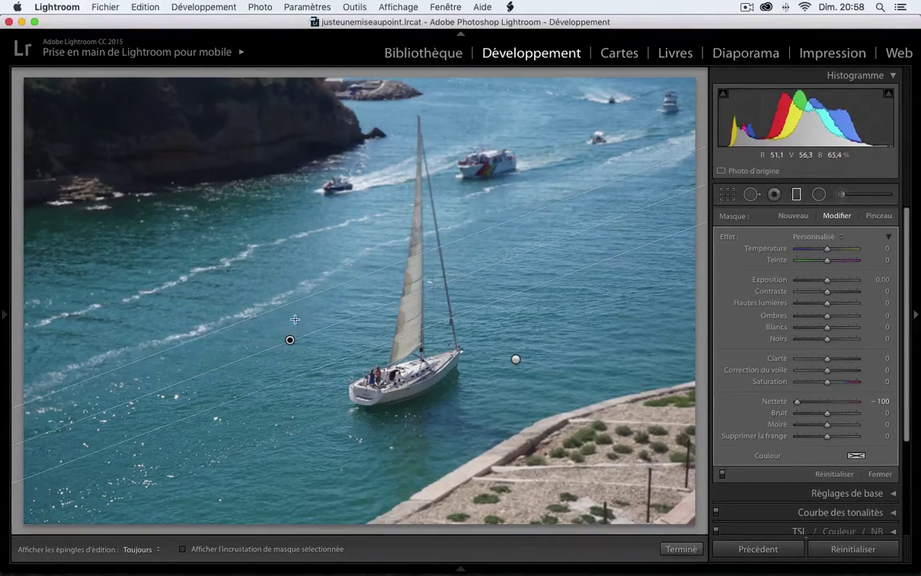
pyautogui.moveTo(292, 353); pyautogui.dragTo(292, 353)
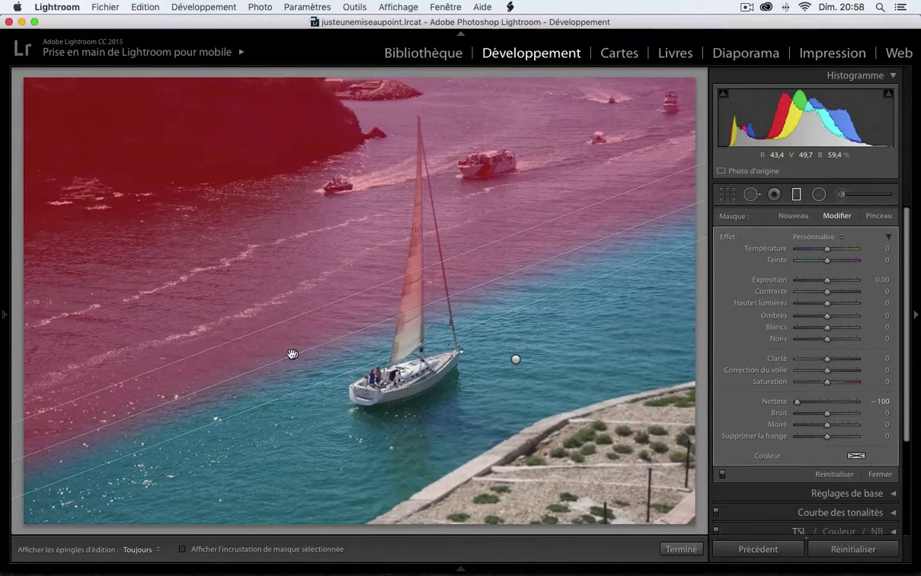
pyautogui.moveTo(293, 355); pyautogui.dragTo(300, 370)
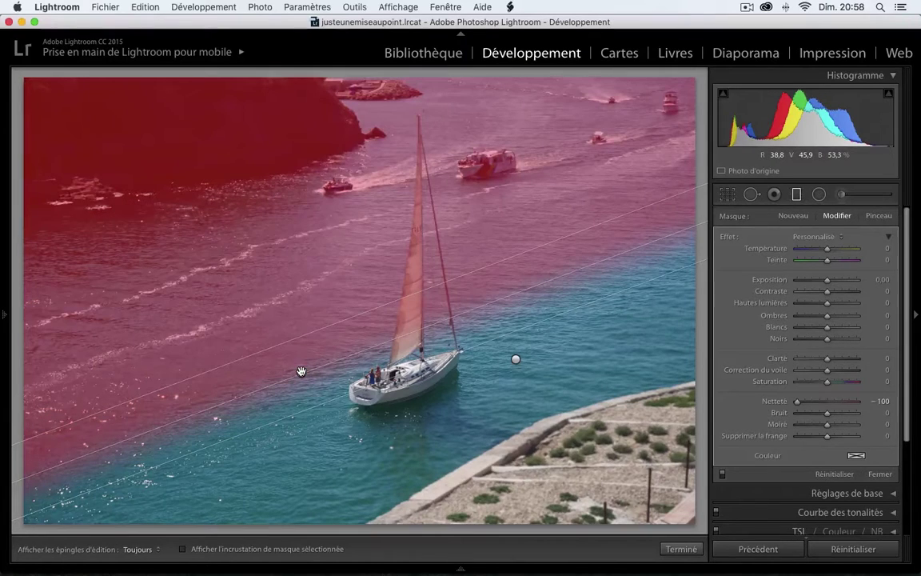
# Duplicate the top graduated blur filter twice with Dupliquer
pyautogui.rightClick(301, 372)
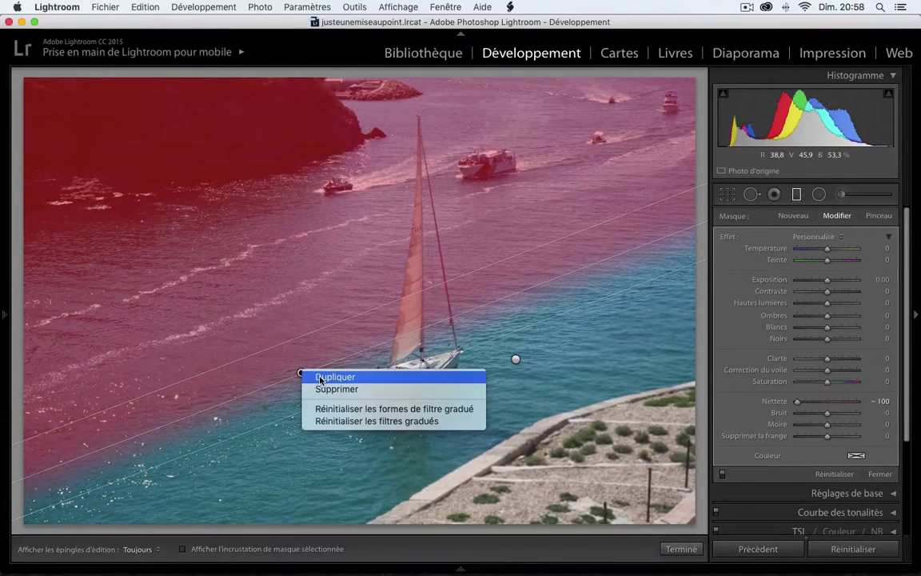
pyautogui.click(321, 379)
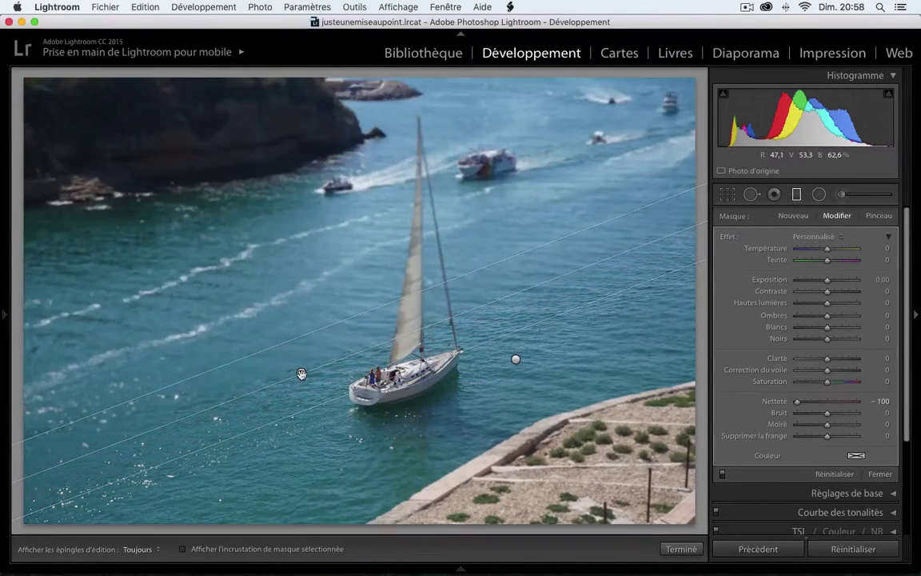
pyautogui.rightClick(301, 374)
pyautogui.click(325, 380)
# Duplicate the bottom graduated blur filter twice with Dupliquer
pyautogui.rightClick(514, 360)
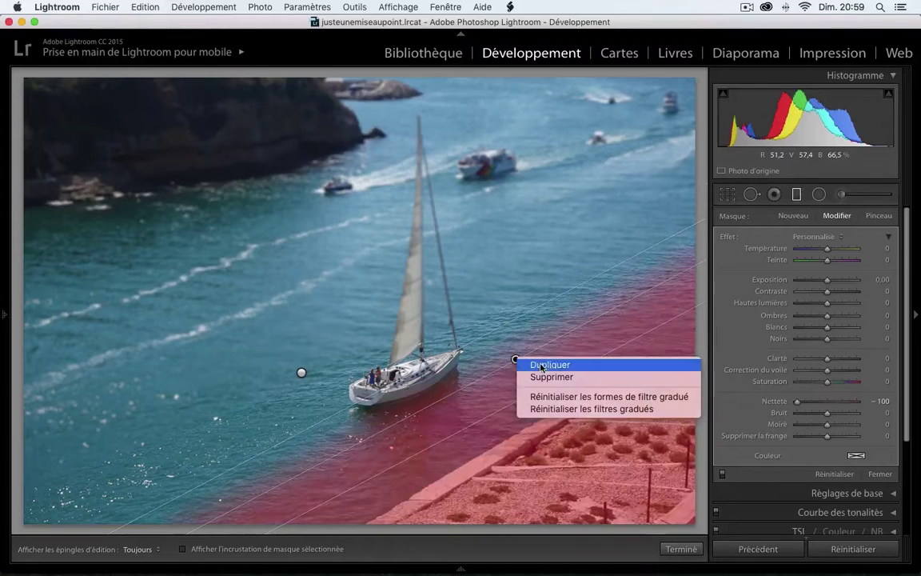
pyautogui.click(541, 366)
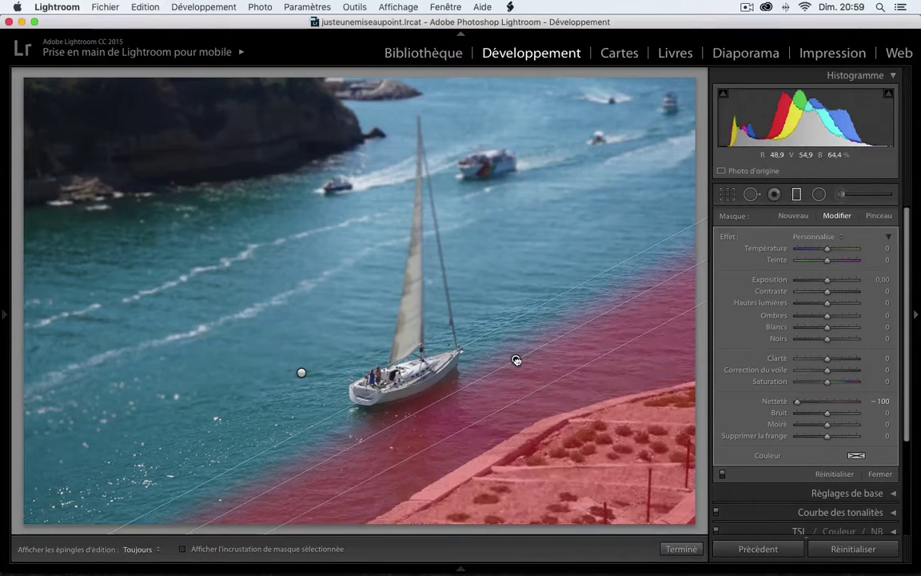
pyautogui.rightClick(516, 360)
pyautogui.click(534, 366)
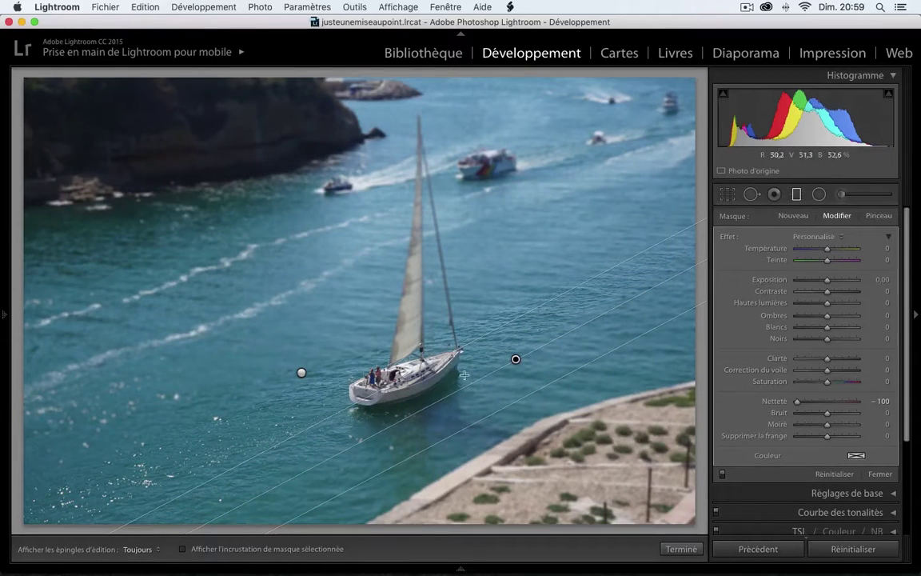
# Finish the filters and raise Saturation to +85 in Réglages de base
pyautogui.click(680, 549)
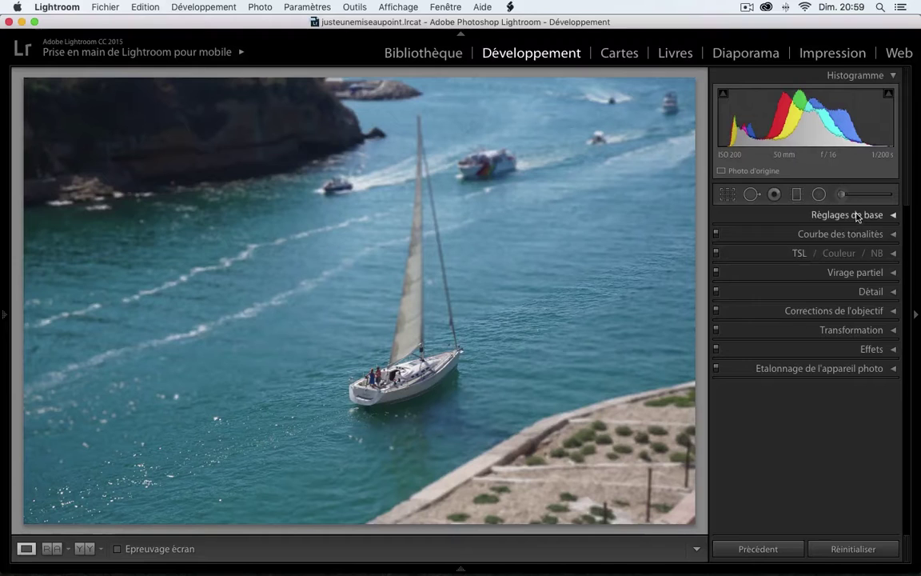
pyautogui.click(855, 215)
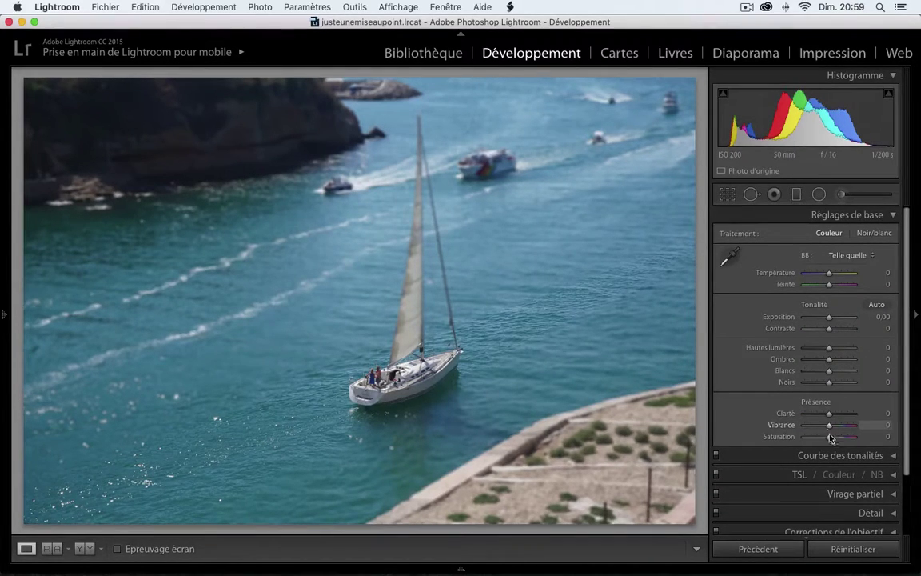
pyautogui.moveTo(828, 437); pyautogui.dragTo(841, 436)
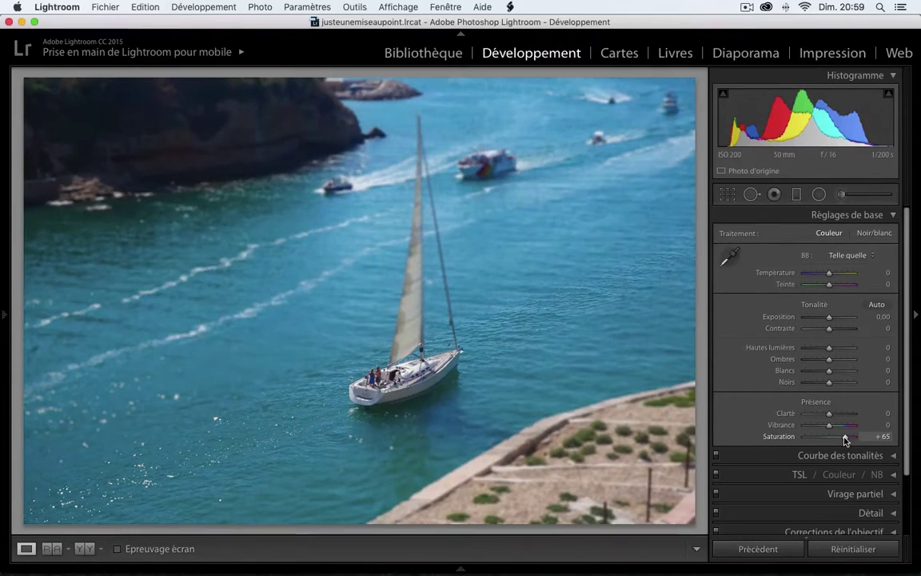
pyautogui.moveTo(841, 437); pyautogui.dragTo(851, 437)
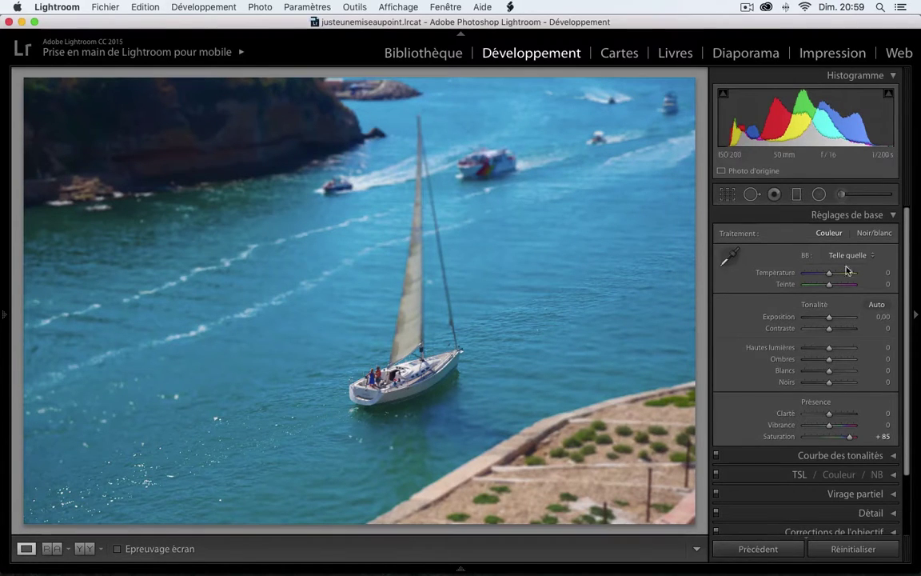
pyautogui.click(860, 215)
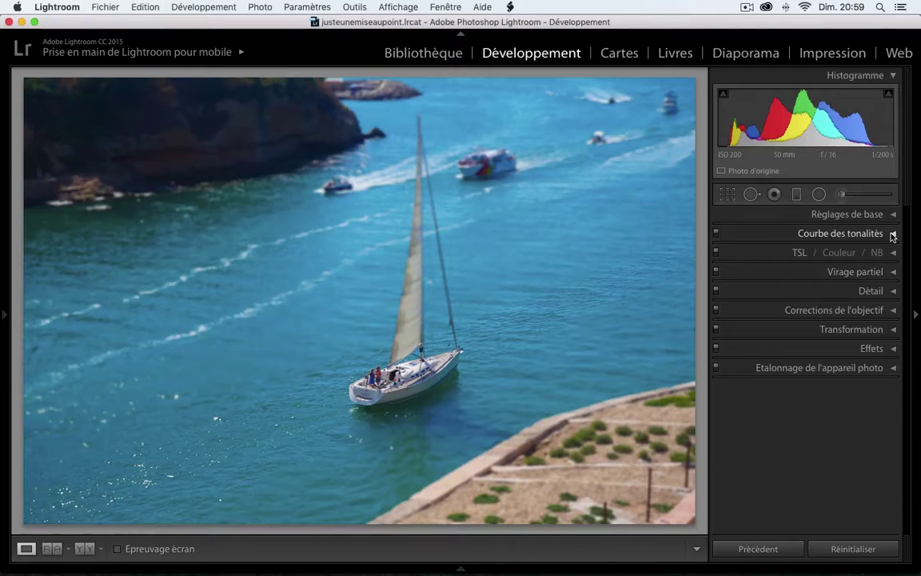
# Apply the Contraste fort point-curve preset in the Courbe des tonalités panel
pyautogui.click(892, 234)
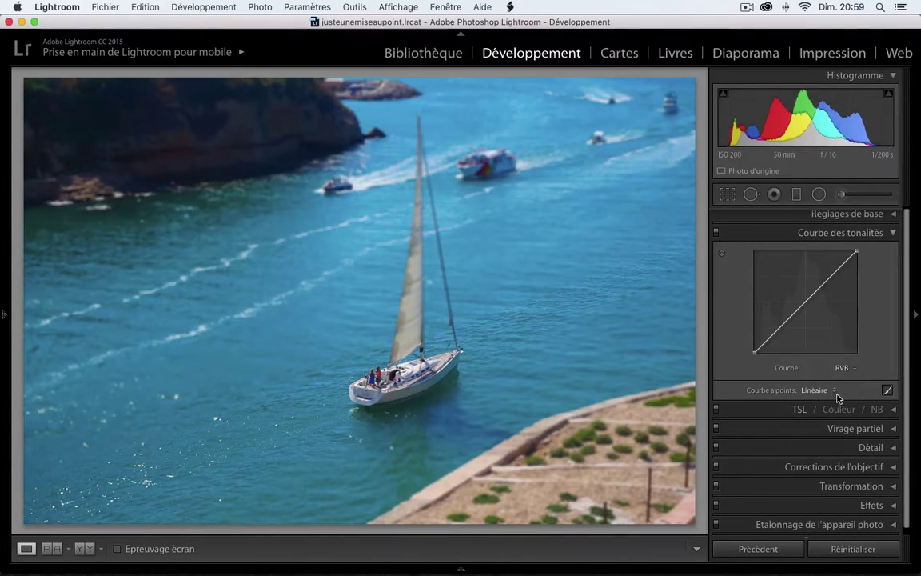
pyautogui.click(836, 392)
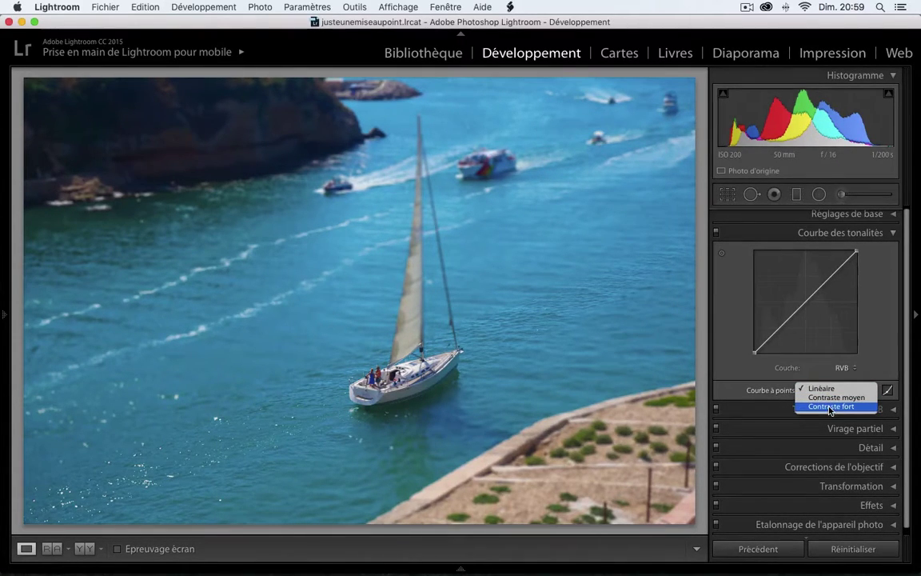
pyautogui.click(830, 406)
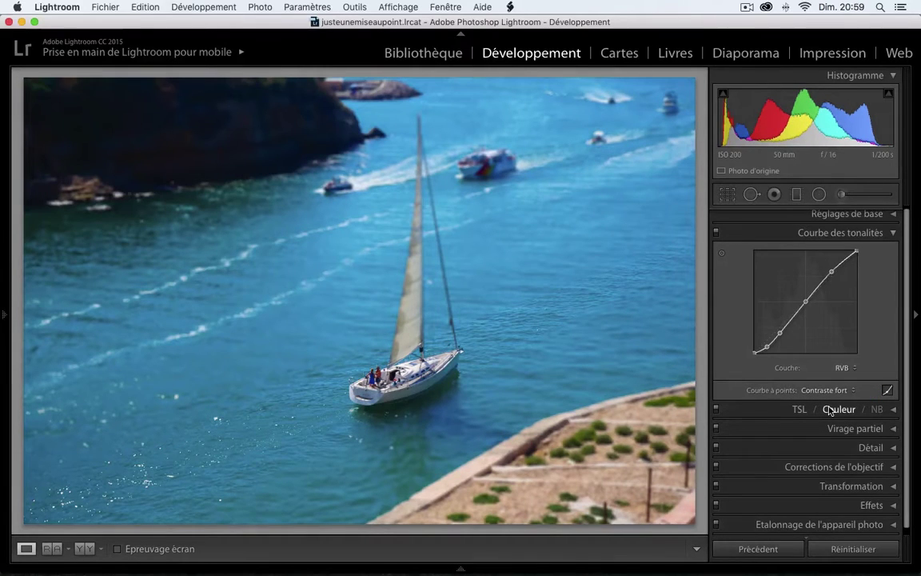
pyautogui.click(891, 233)
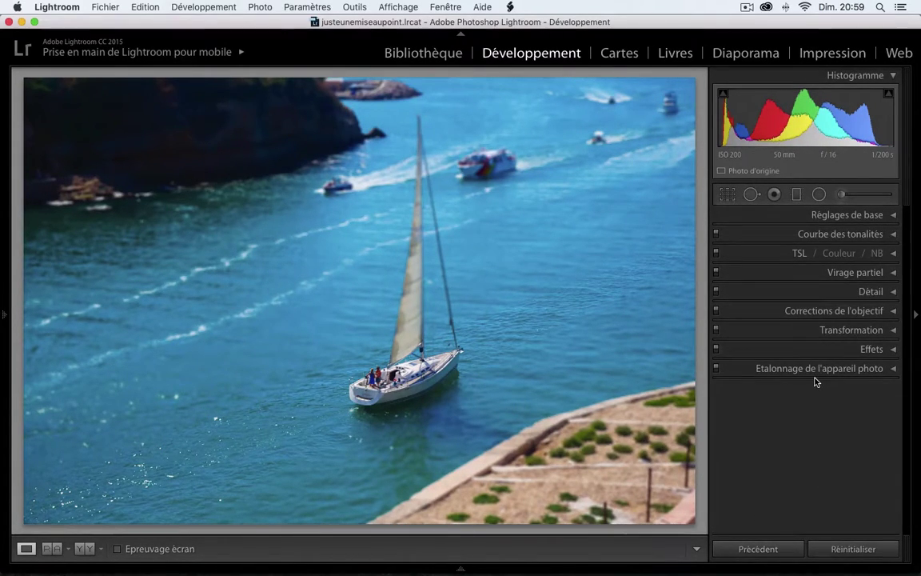